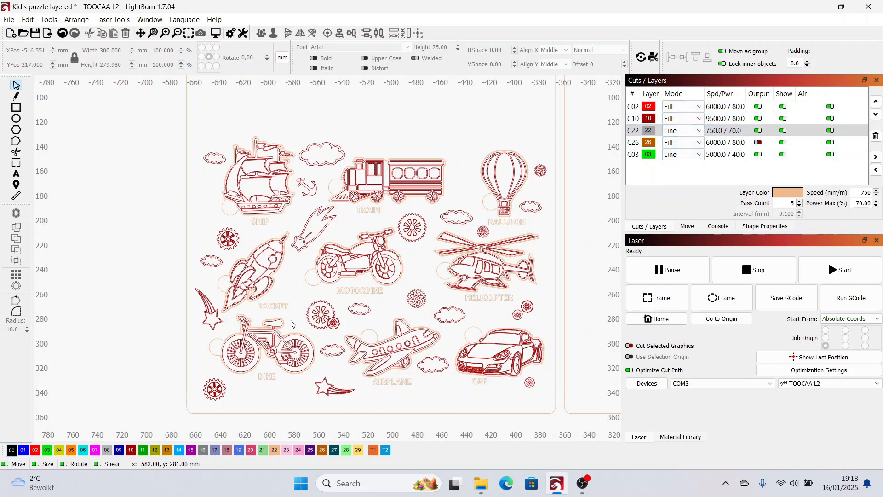
Examine the English-labelled vehicle puzzle layout, its engraved details and cut outlines, and the blank rounded board beside it
scroll(291, 323, up, 3)
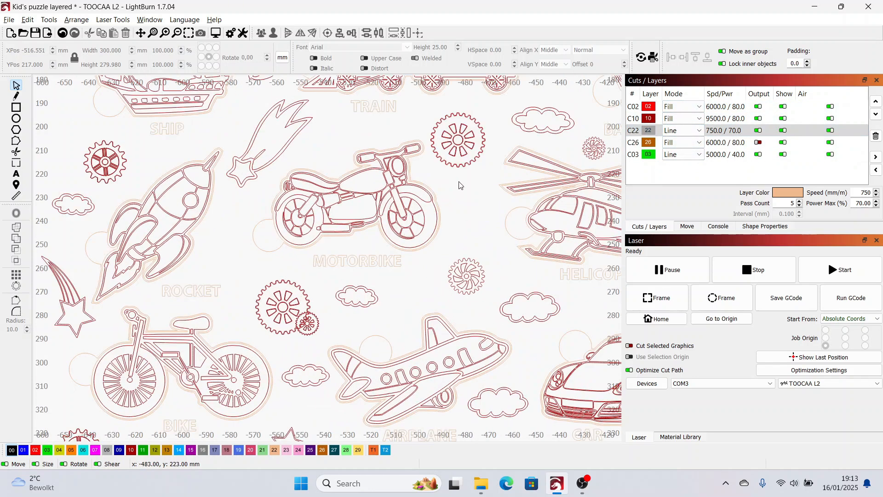
scroll(533, 278, down, 1)
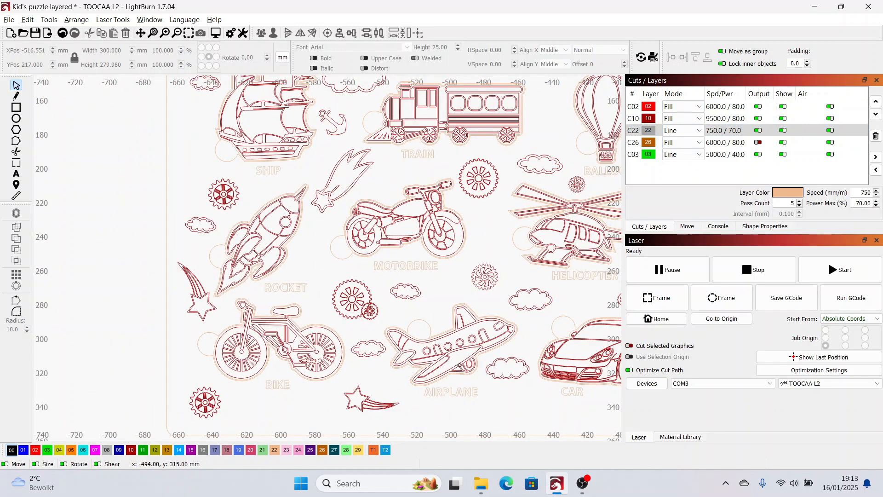
scroll(390, 274, up, 5)
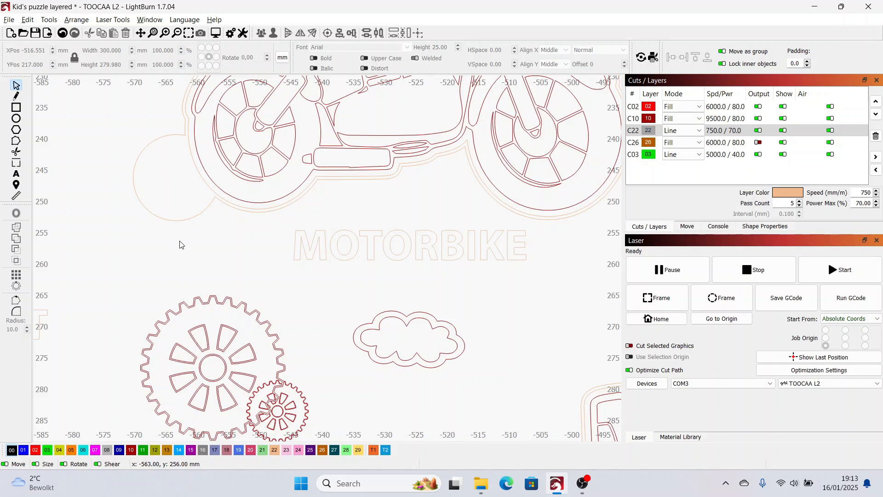
scroll(254, 278, down, 8)
scroll(315, 277, down, 2)
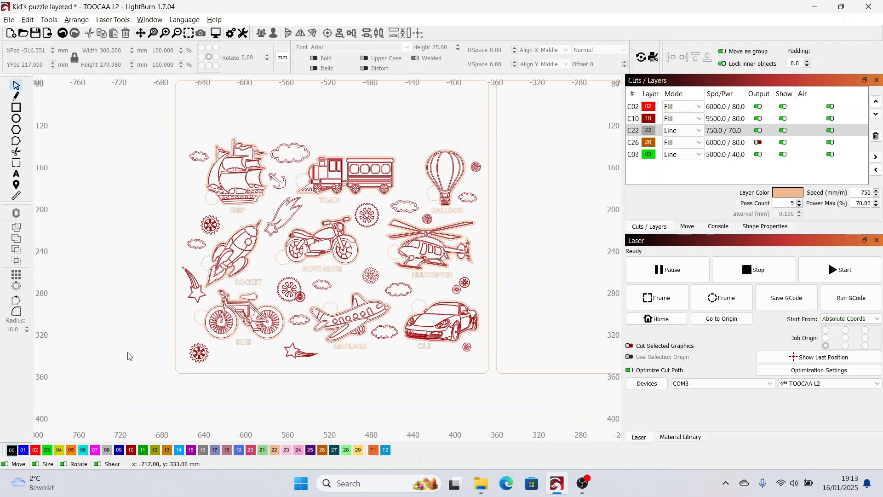
drag(122, 282, 130, 332)
drag(451, 330, 186, 330)
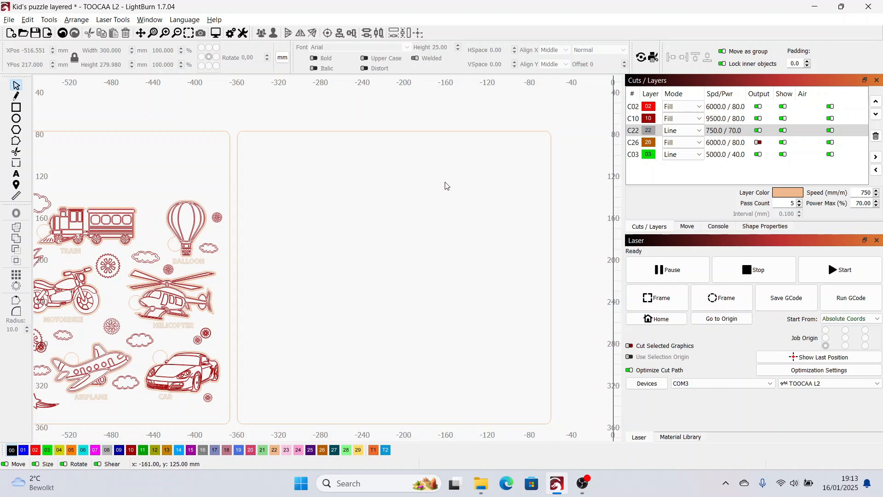
scroll(181, 176, down, 1)
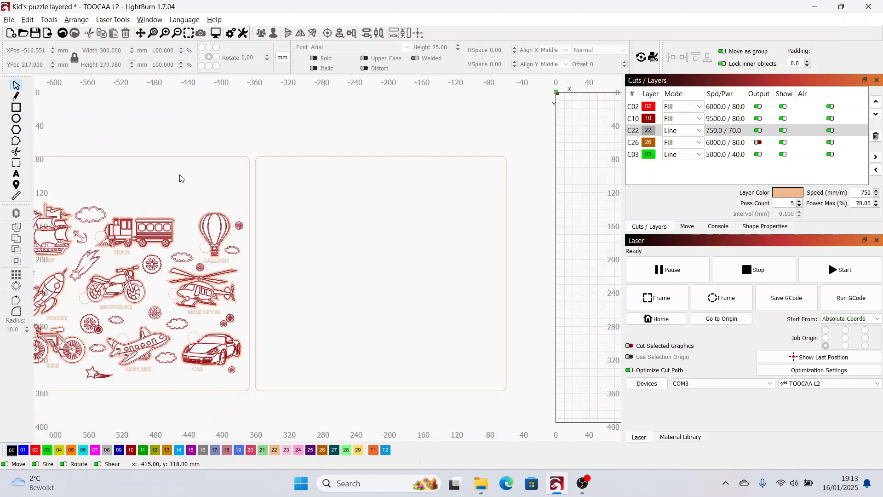
drag(208, 191, 247, 177)
key(space)
drag(304, 237, 344, 239)
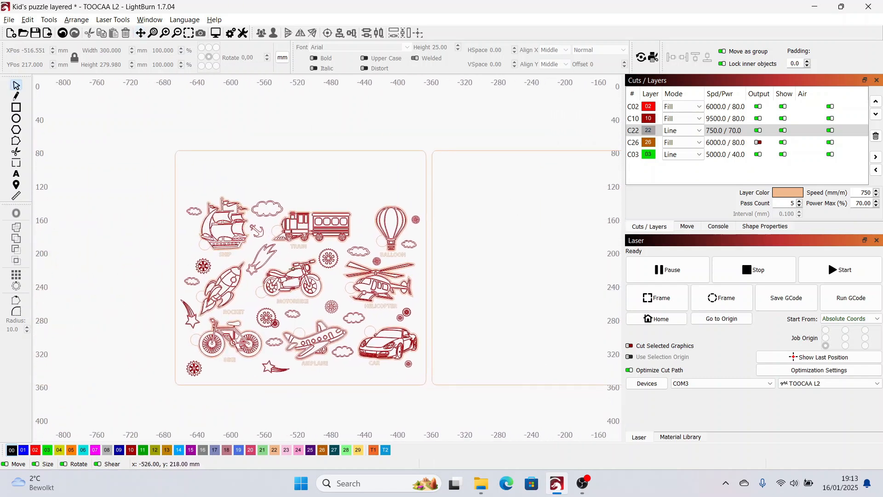
scroll(356, 359, up, 1)
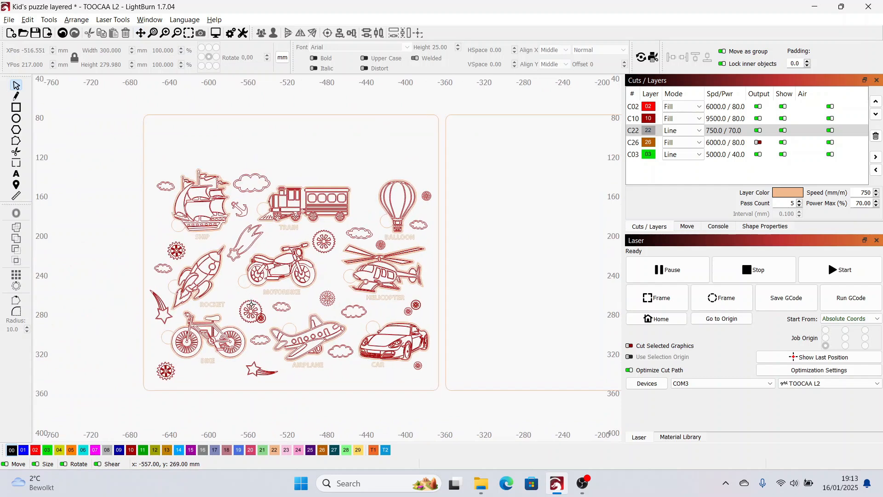
scroll(259, 356, up, 1)
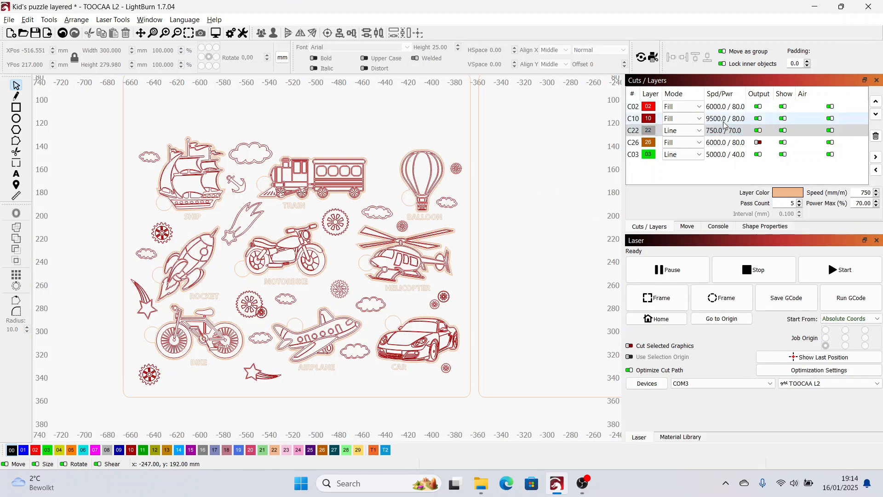
Review the speed, power and pass settings of cut layer C22 and fill layer C10
click(717, 133)
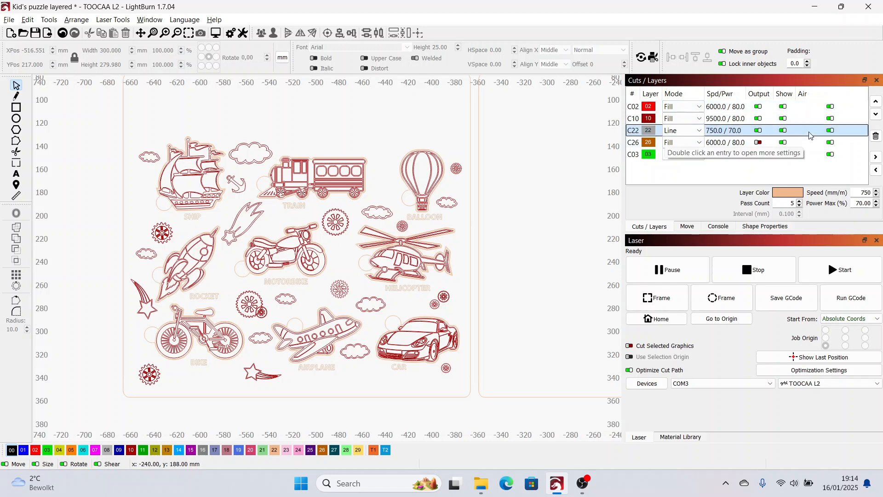
click(735, 130)
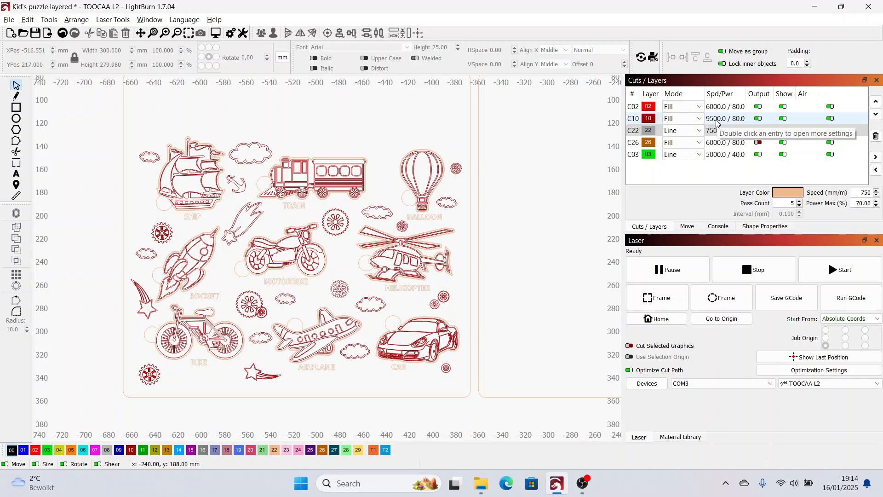
click(717, 120)
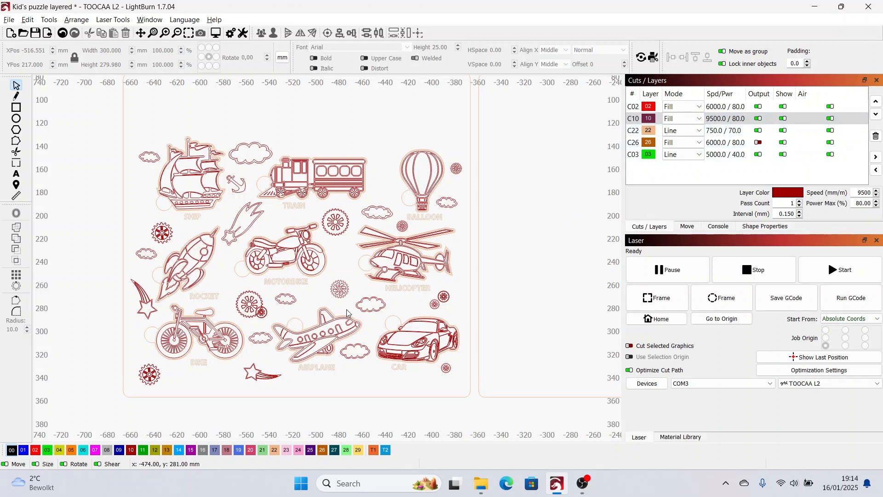
Delete the entire English-labelled vehicle puzzle together with its rounded board outline
scroll(349, 316, up, 1)
scroll(348, 315, down, 2)
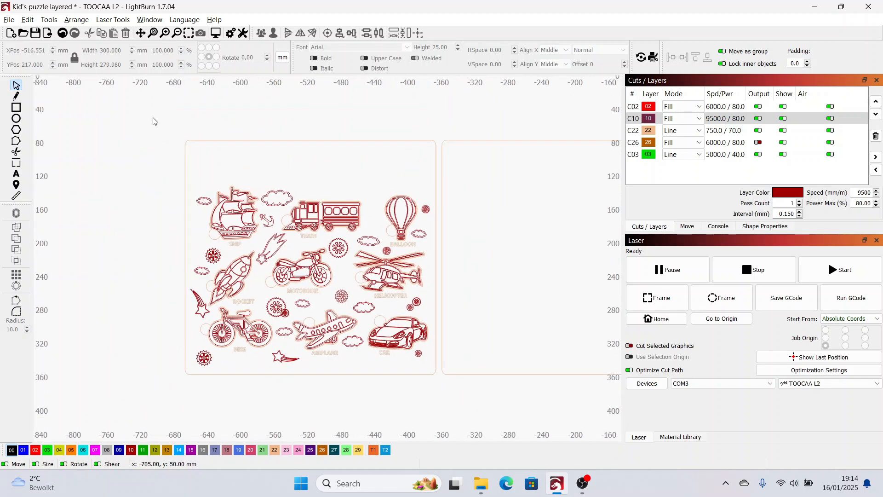
drag(148, 111, 441, 419)
key(Delete)
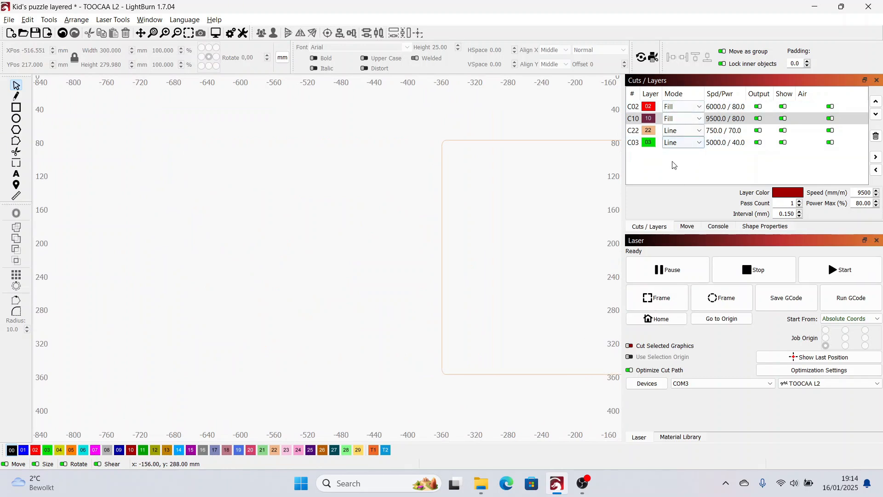
Examine the personalised Dutch-labelled vehicle puzzle on the far side of the work area
drag(316, 372, 1, 370)
key(space)
drag(487, 318, 394, 326)
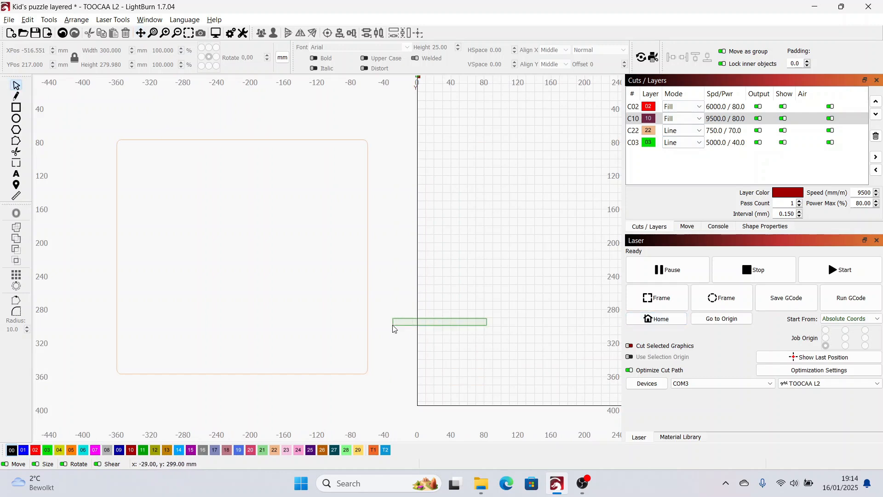
key(space)
drag(527, 323, 191, 325)
key(space)
mouse_move(513, 308)
mouse_down()
mouse_move(253, 312)
mouse_move(272, 313)
mouse_up()
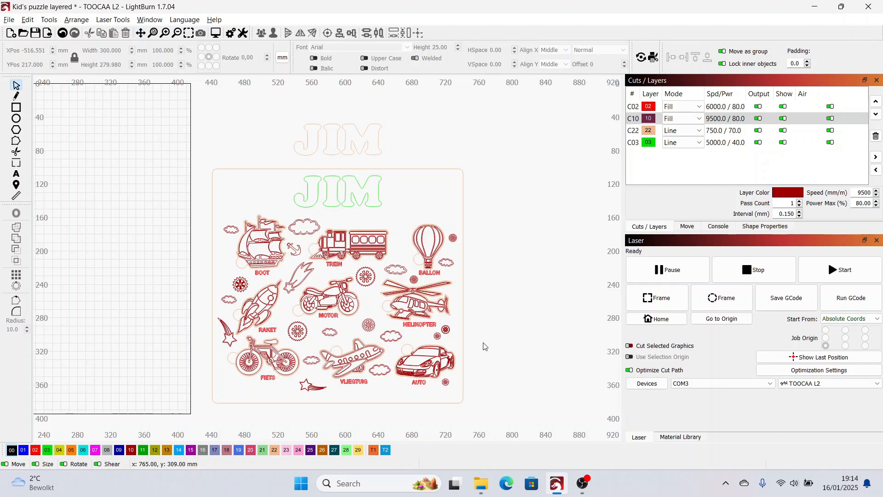
scroll(484, 346, up, 1)
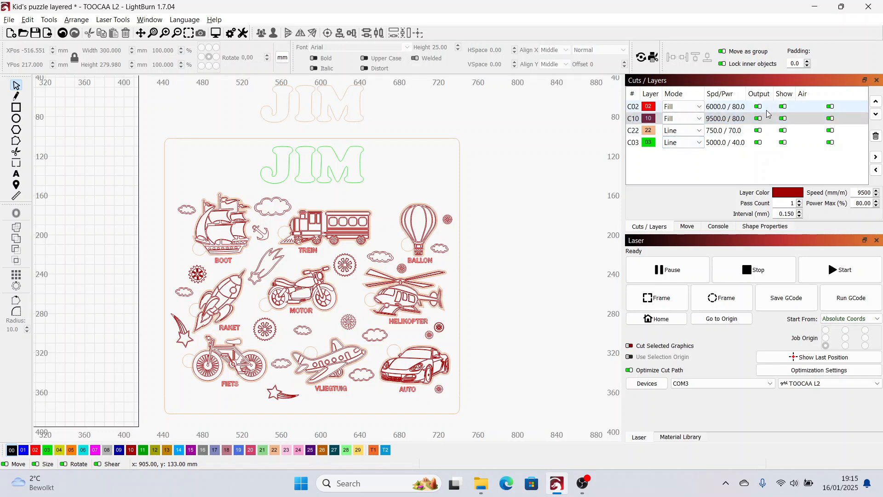
Hide layers C02, C22 and C03 so that only the C10 vehicle engravings are displayed
click(785, 106)
click(783, 130)
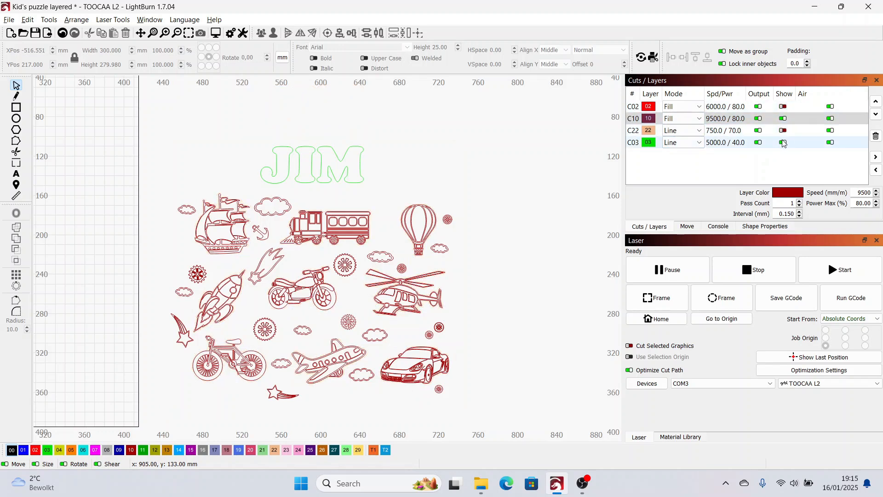
click(784, 142)
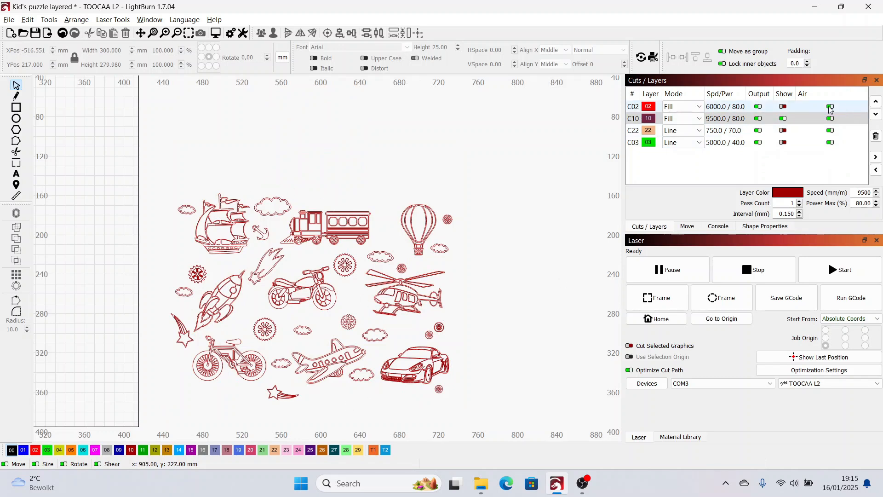
Display only the C22 cut outlines, then only the C03 name outline, keeping layers C02 and C10 hidden
click(782, 123)
click(783, 118)
click(784, 130)
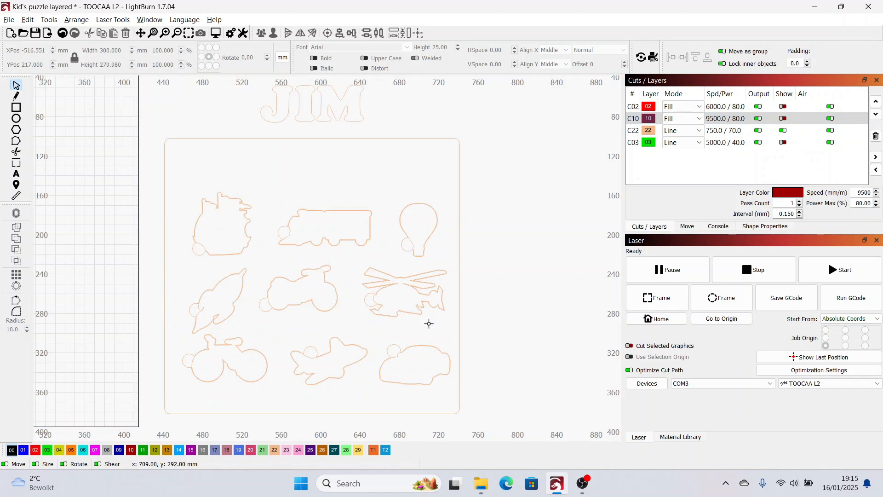
click(783, 131)
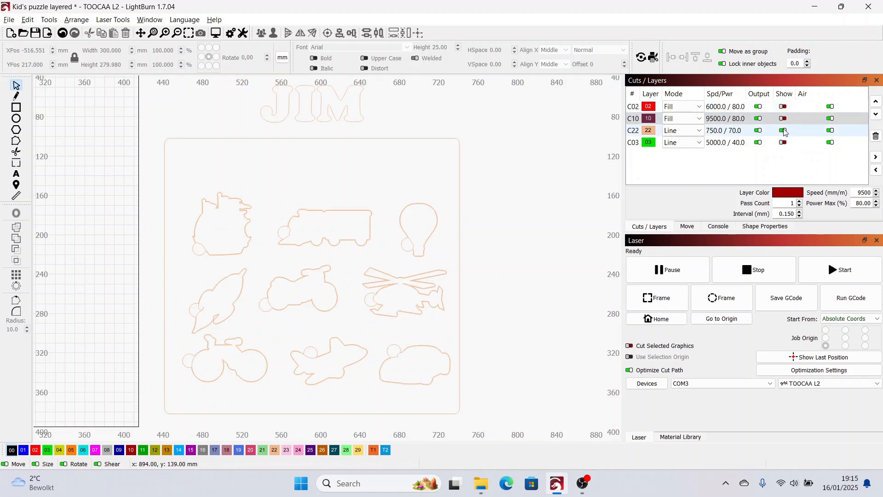
click(784, 142)
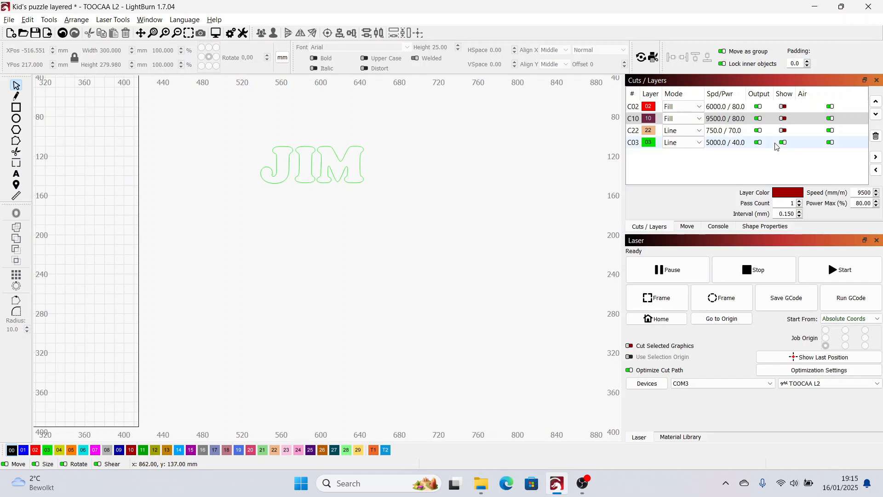
Show layers C22, C10 and C02 again alongside the C03 name outline
click(783, 130)
click(784, 118)
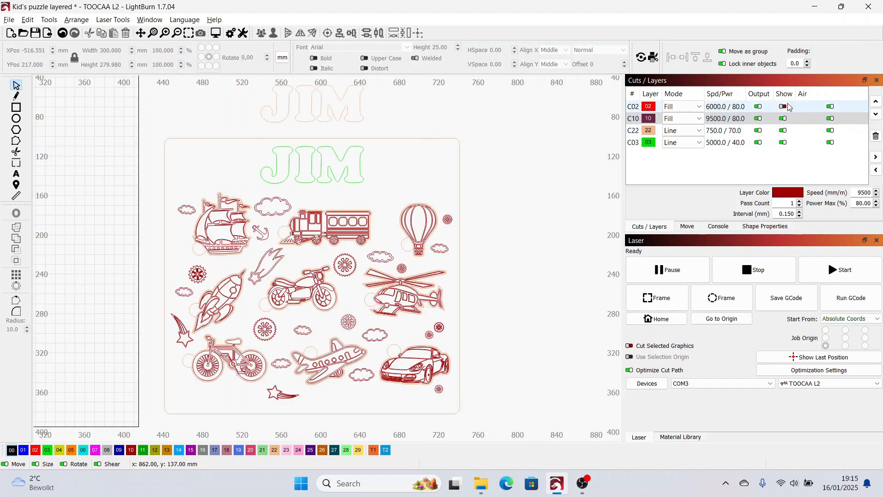
click(784, 109)
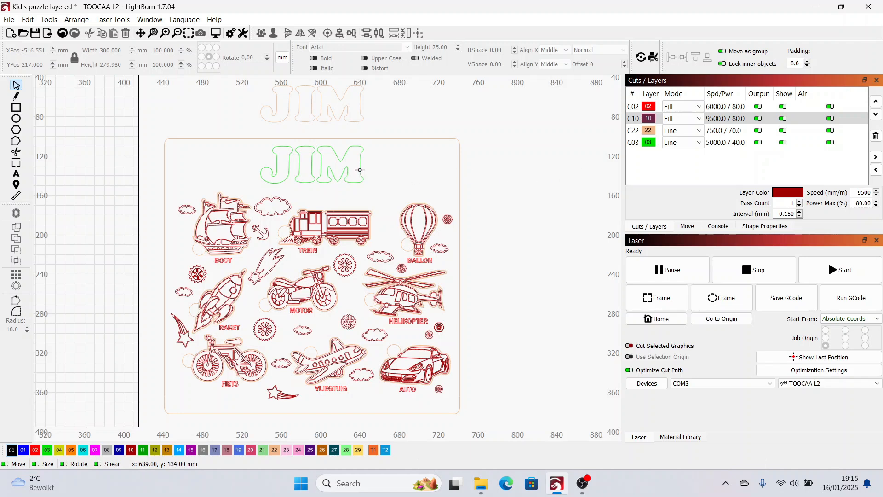
Review the line settings of layer C03 and inspect the green name outline at the top of the puzzle
click(724, 144)
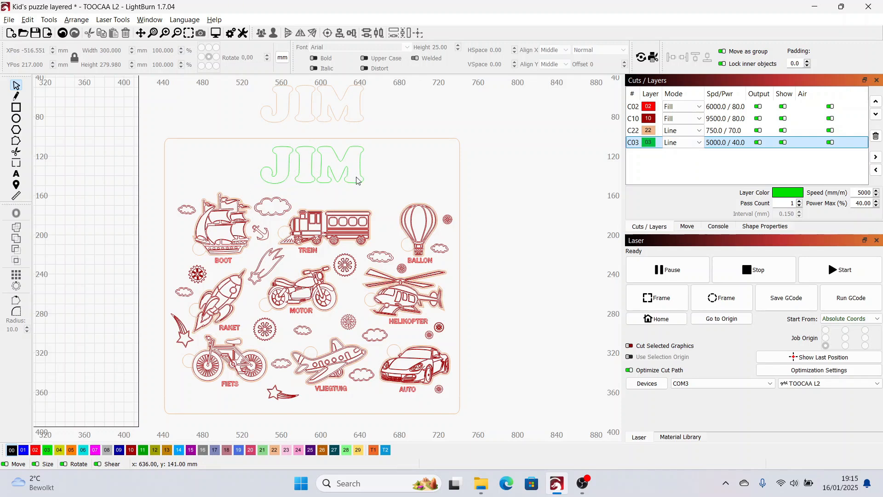
scroll(309, 138, up, 1)
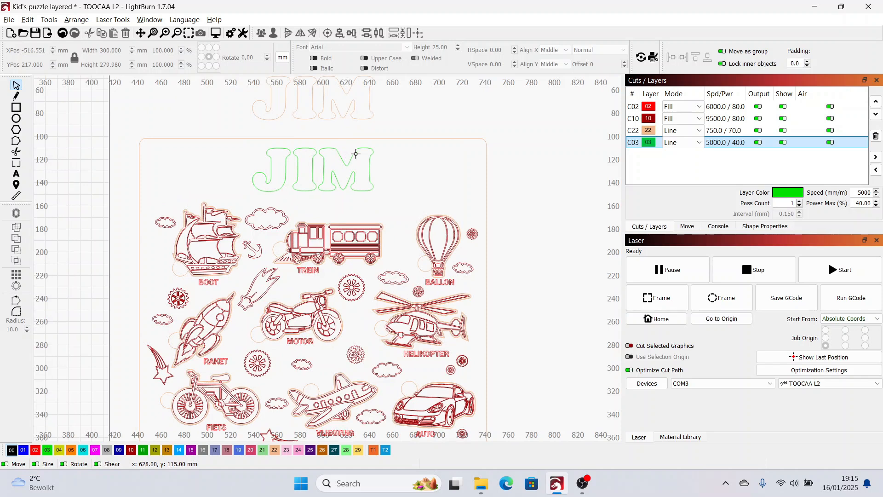
scroll(432, 132, down, 1)
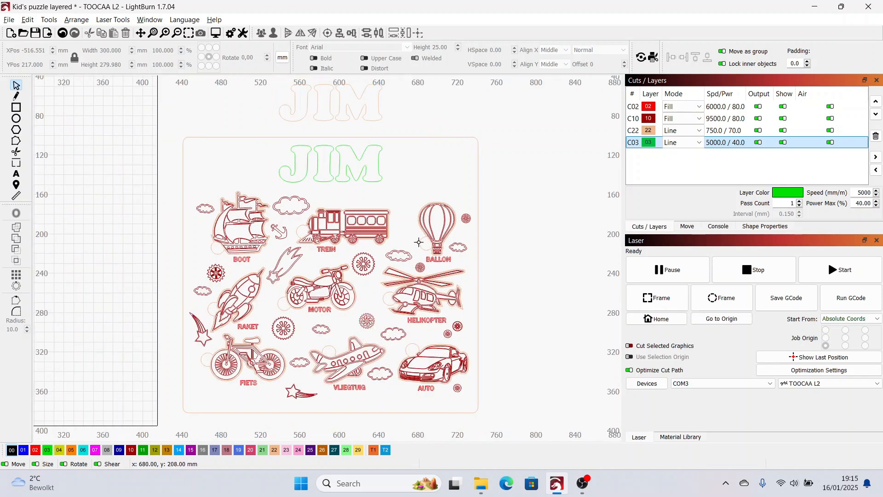